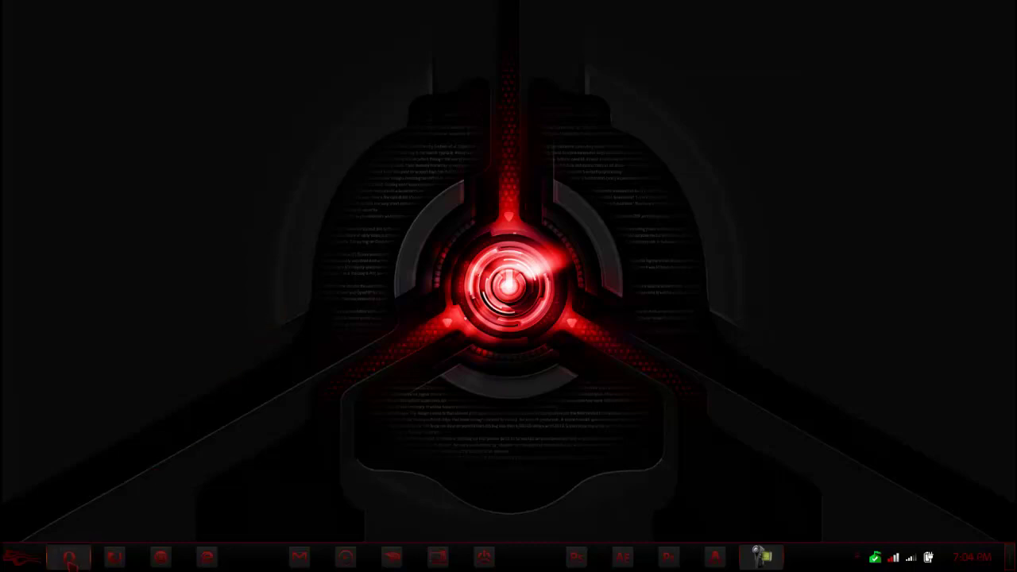
In Opera, read UltraHide's password instructions, then start and cancel the installer download.
{"action": "left_click", "coordinate": [69, 558]}
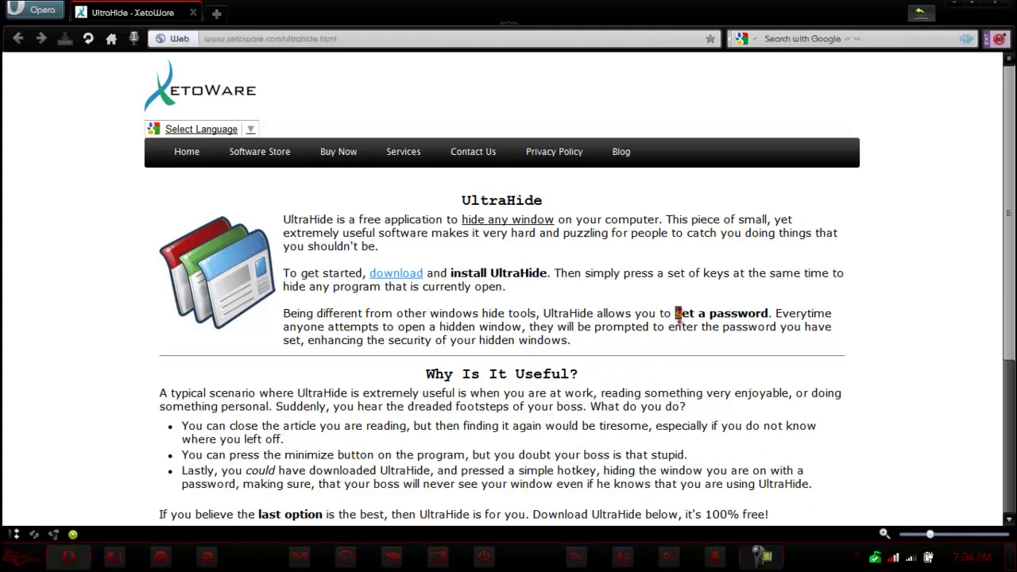
{"action": "left_click_drag", "start_coordinate": [675, 313], "coordinate": [763, 319]}
{"action": "left_click", "coordinate": [763, 364]}
{"action": "scroll", "coordinate": [739, 333], "scroll_direction": "down", "scroll_amount": 3}
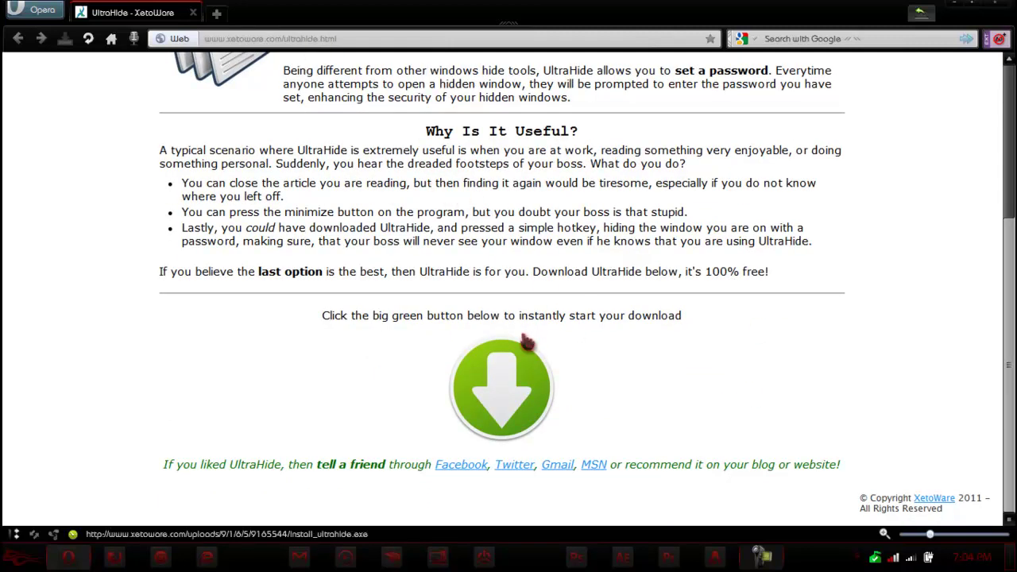
{"action": "left_click", "coordinate": [515, 380]}
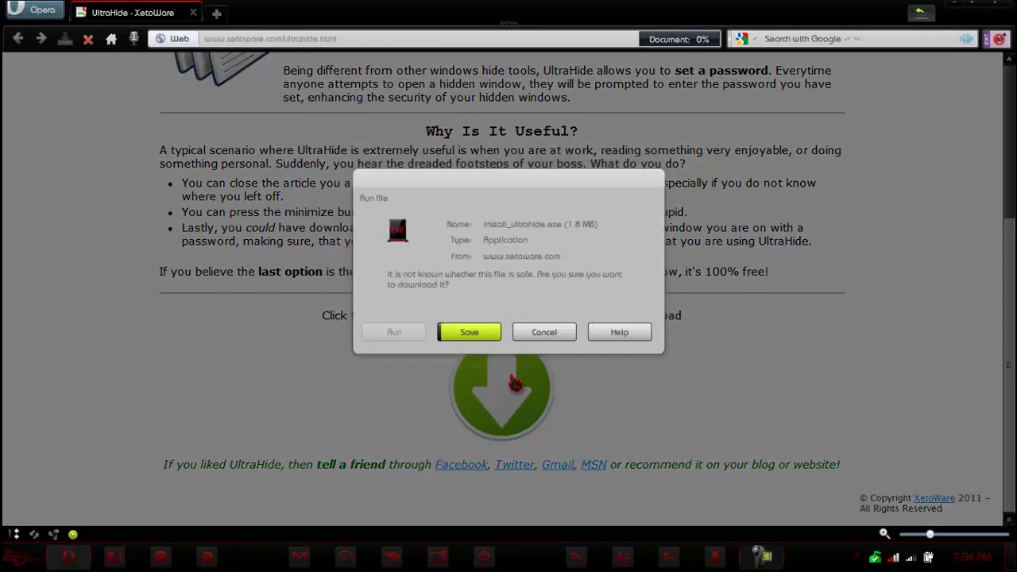
{"action": "left_click", "coordinate": [544, 332]}
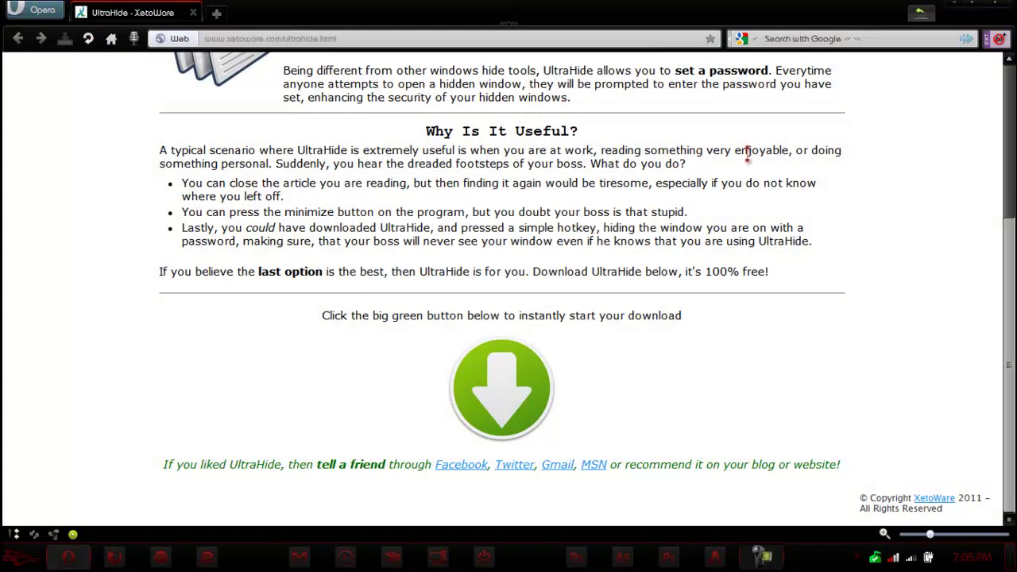
Close Opera, launch UltraHide from a Start search for 'ult', and hide it to the tray.
{"action": "left_click", "coordinate": [1005, 7]}
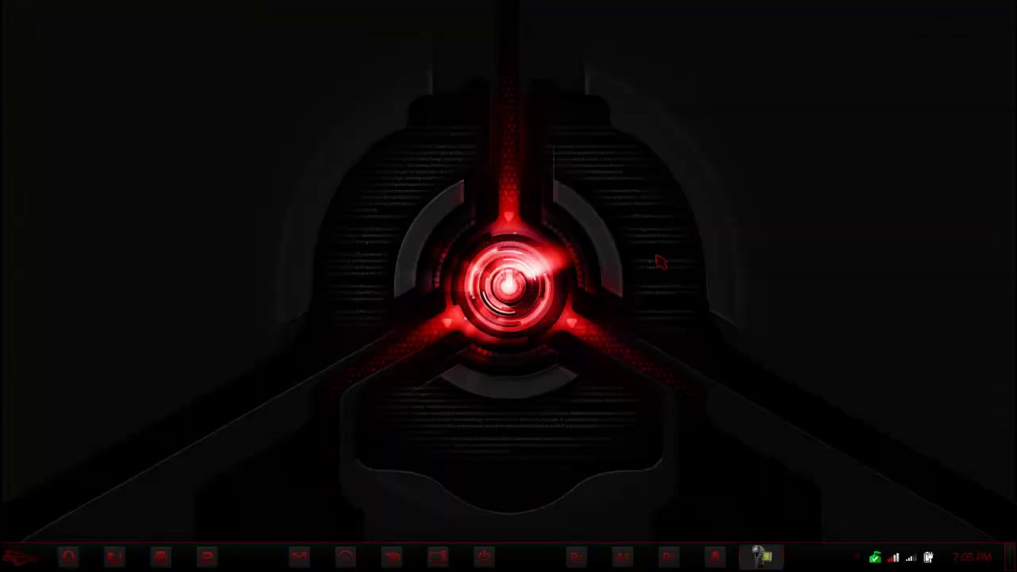
{"action": "key", "text": "super"}
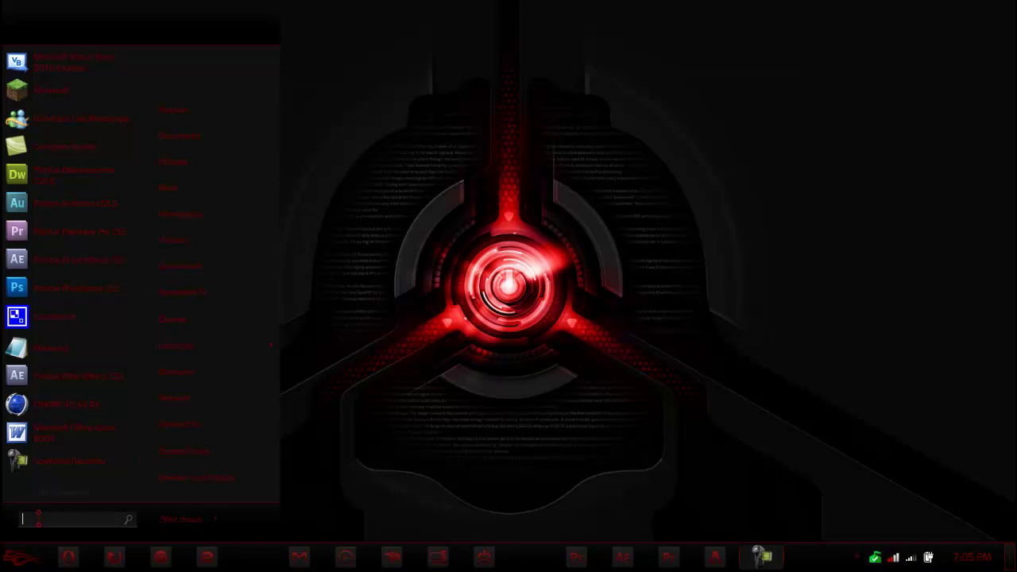
{"action": "type", "text": "ultr"}
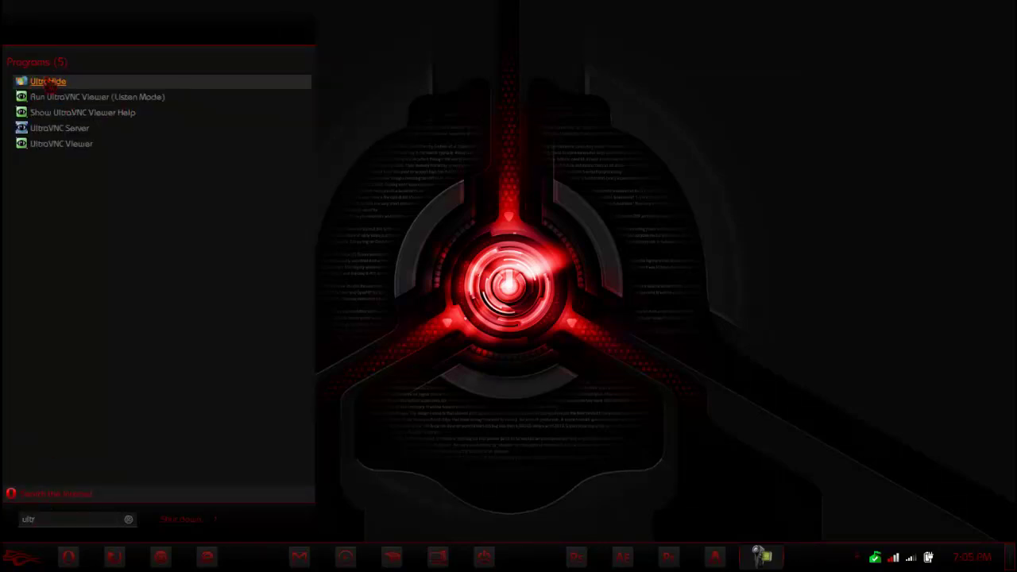
{"action": "key", "text": "Return"}
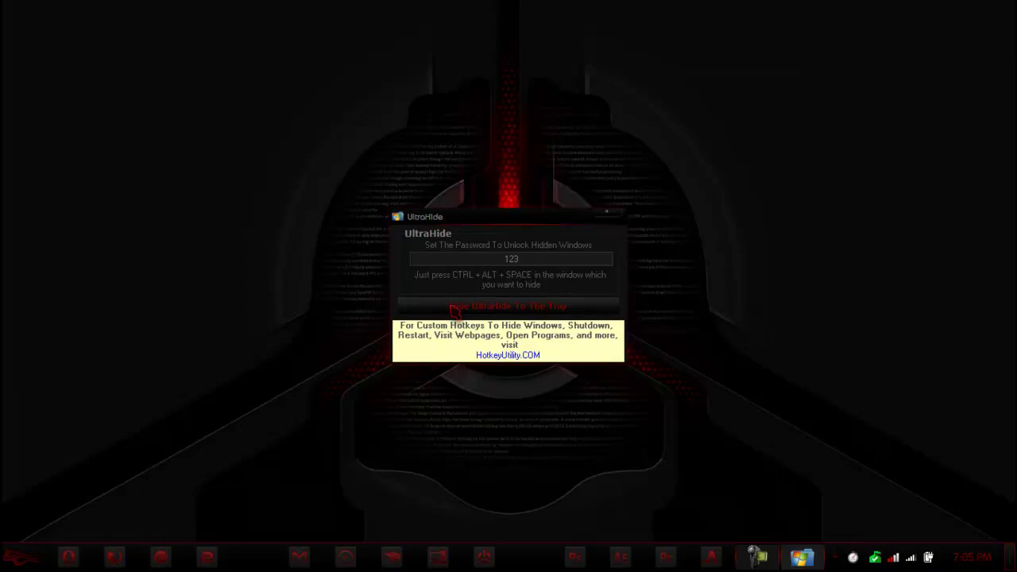
{"action": "left_click", "coordinate": [454, 310]}
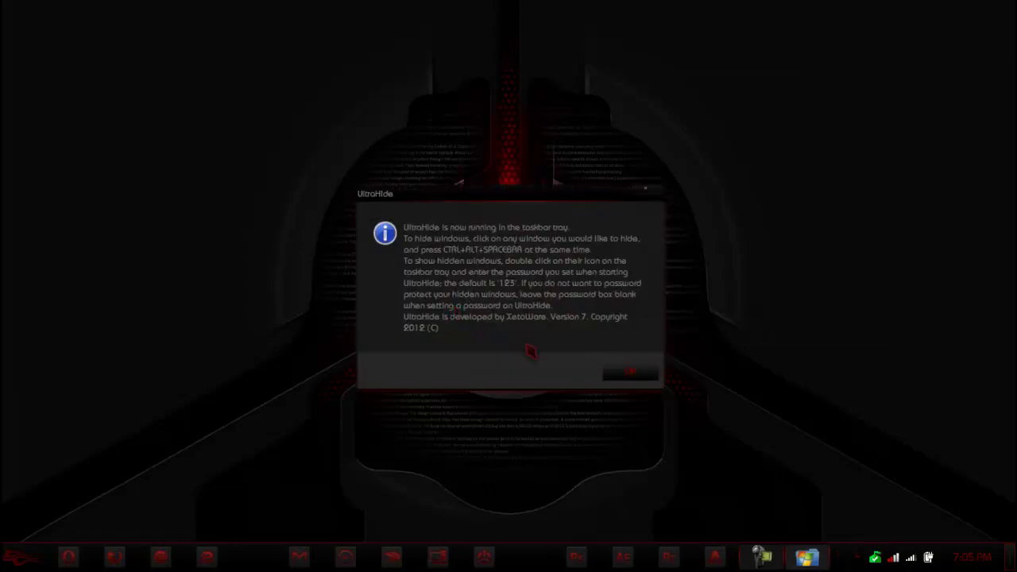
{"action": "left_click", "coordinate": [630, 374]}
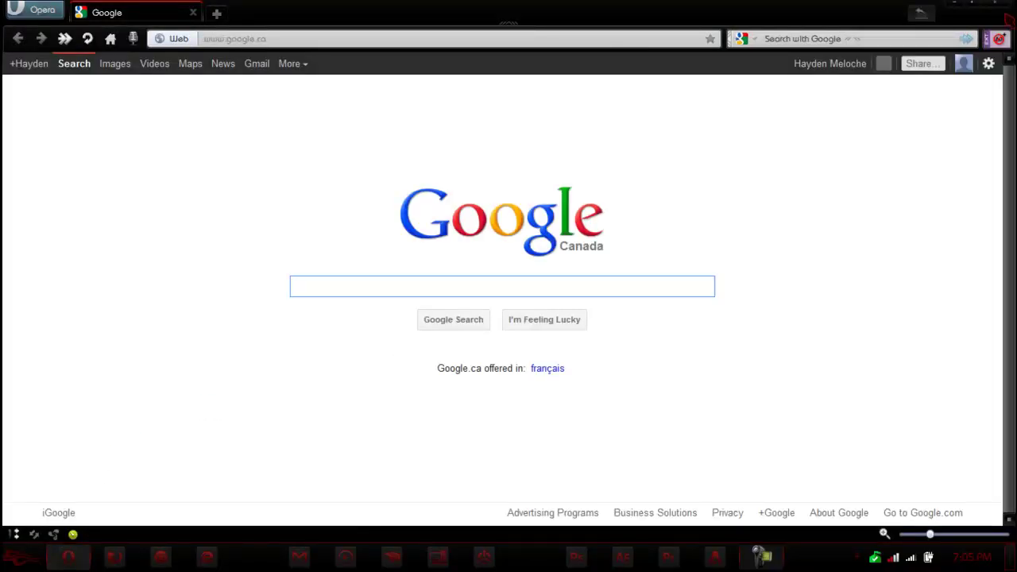
Hide the Opera and Chrome windows with hotkeys, checking the tray overflow in between.
{"action": "key", "text": "ctrl+alt+h"}
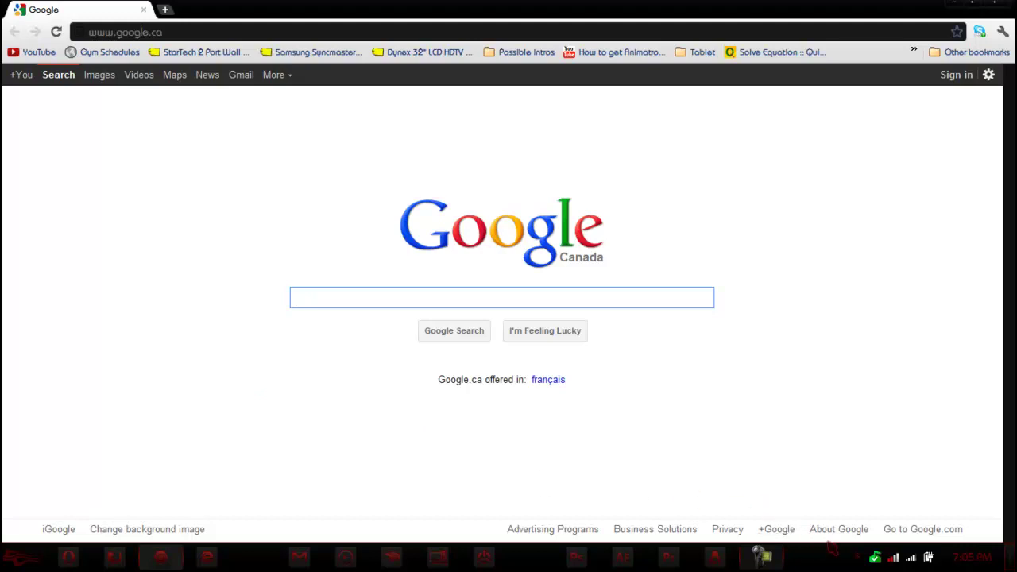
{"action": "left_click", "coordinate": [860, 556]}
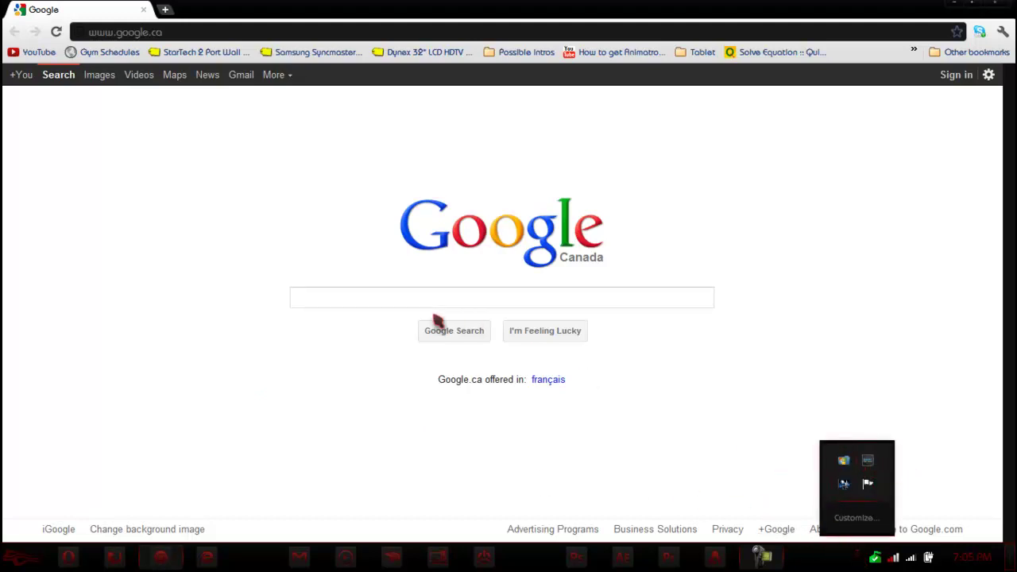
{"action": "left_click", "coordinate": [171, 216]}
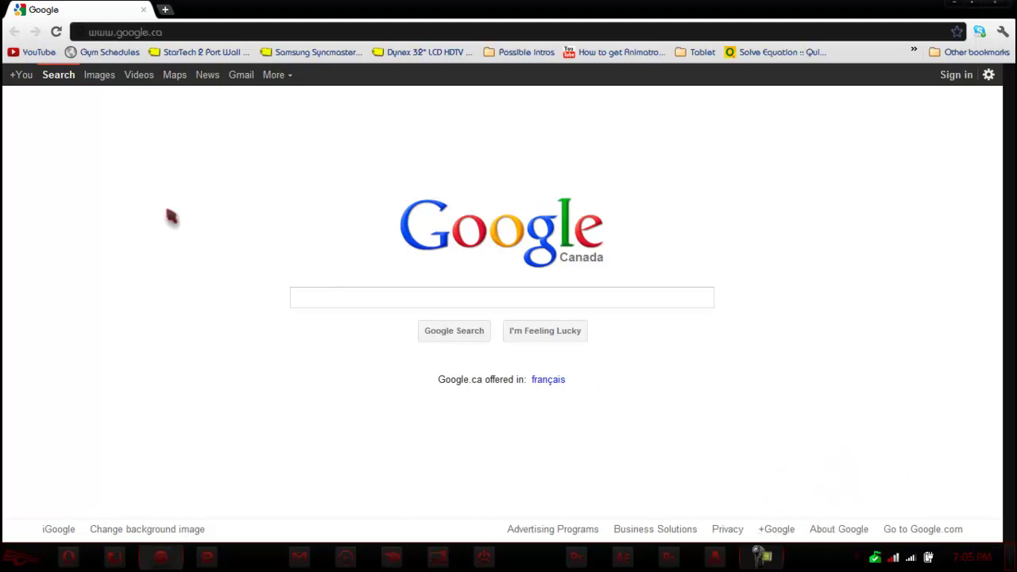
{"action": "key", "text": "super+d"}
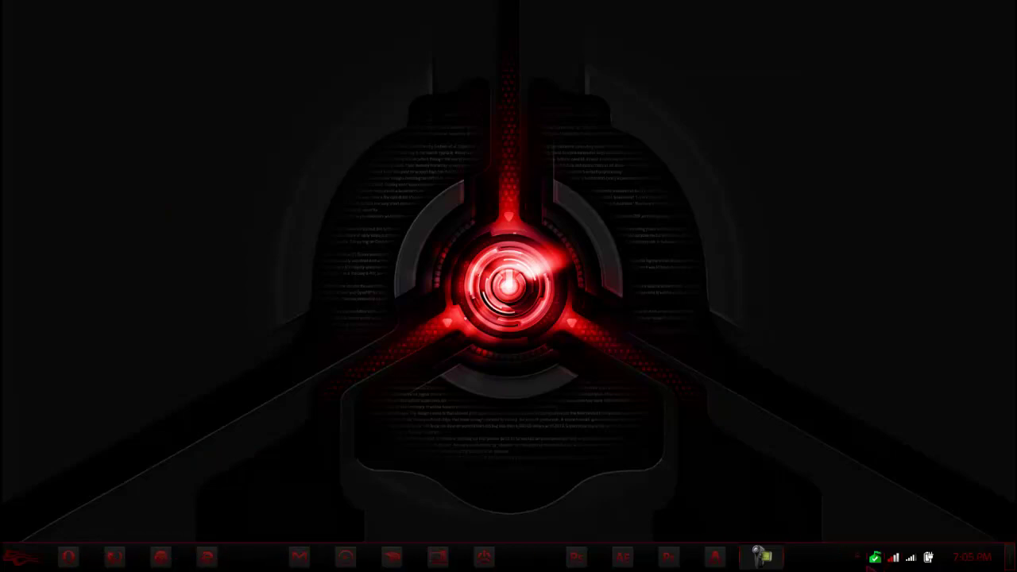
Unlock a hidden window from UltraHide's tray-overflow icon by entering the unlock password.
{"action": "left_click", "coordinate": [858, 557]}
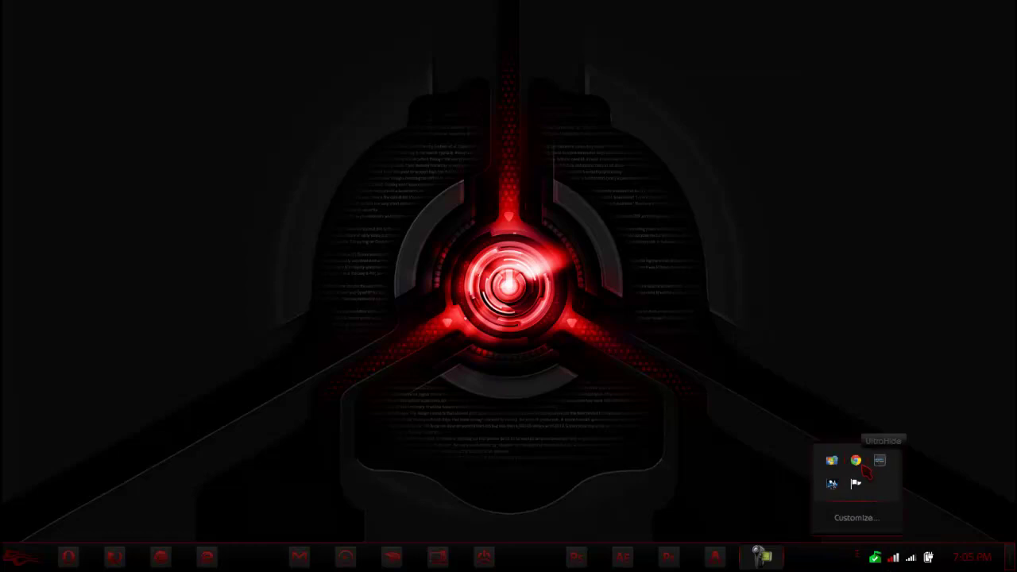
{"action": "left_click", "coordinate": [858, 466]}
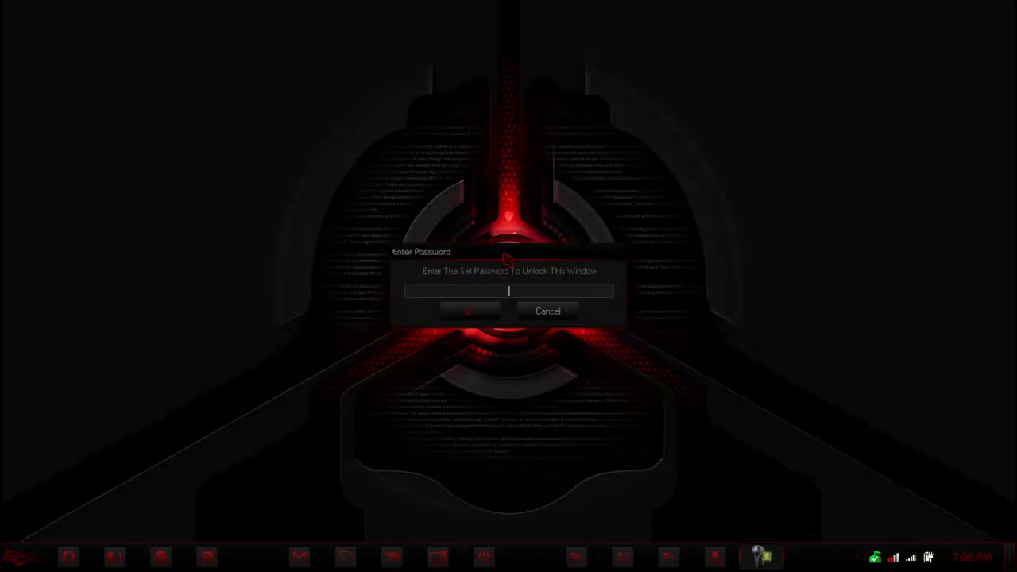
{"action": "type", "text": "123"}
{"action": "key", "text": "Return"}
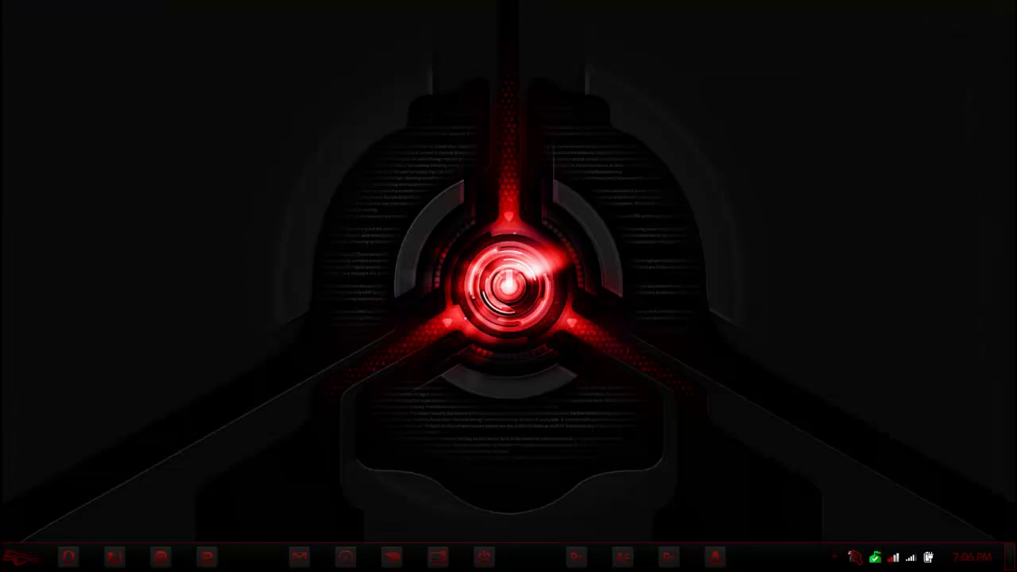
Restore Chrome via UltraHide's tray icon, dismiss the second unlock prompt, and focus Google's search box.
{"action": "left_click", "coordinate": [835, 557]}
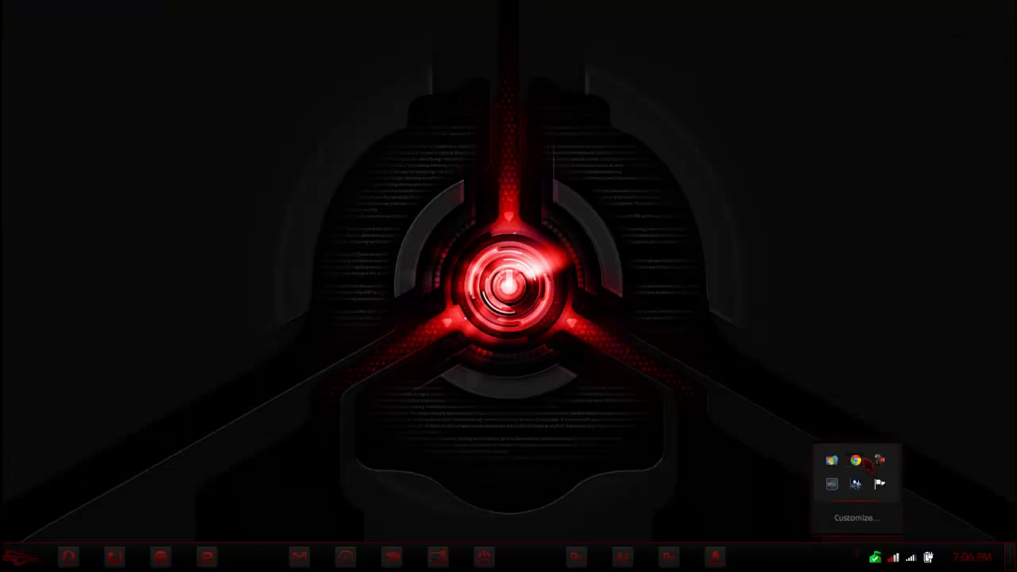
{"action": "left_click", "coordinate": [878, 461]}
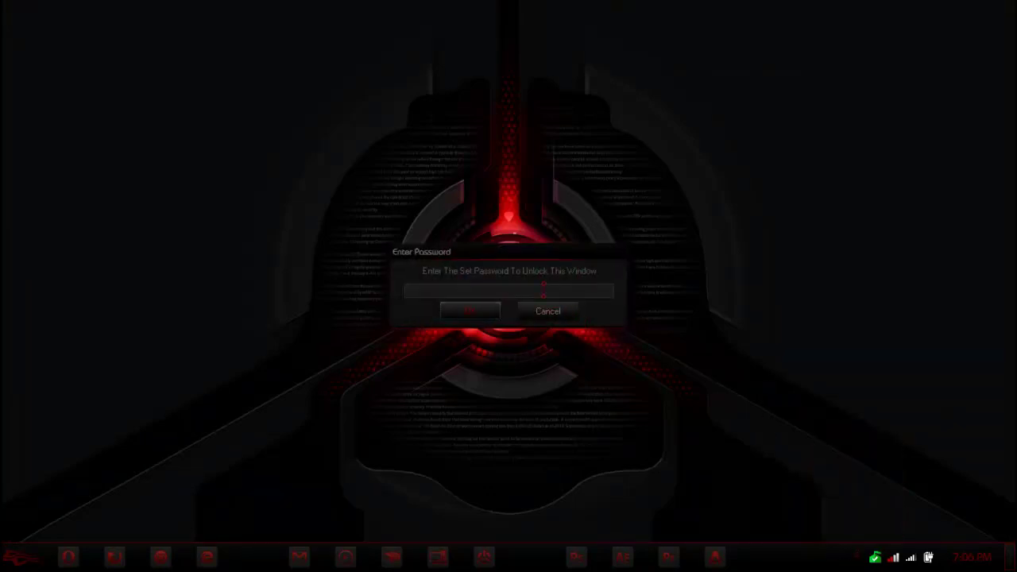
{"action": "key", "text": "Return"}
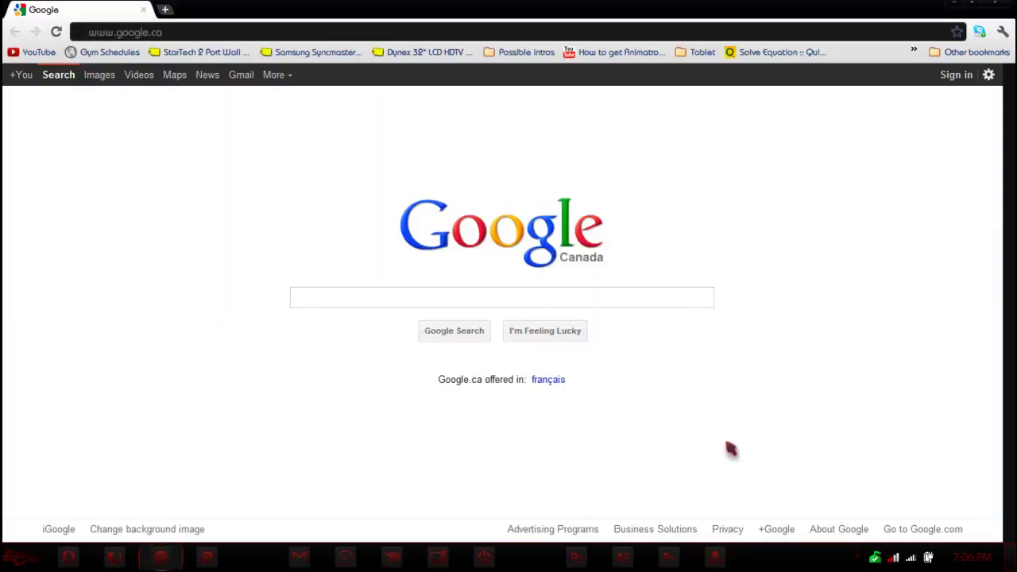
{"action": "left_click", "coordinate": [862, 558]}
{"action": "left_click", "coordinate": [856, 460]}
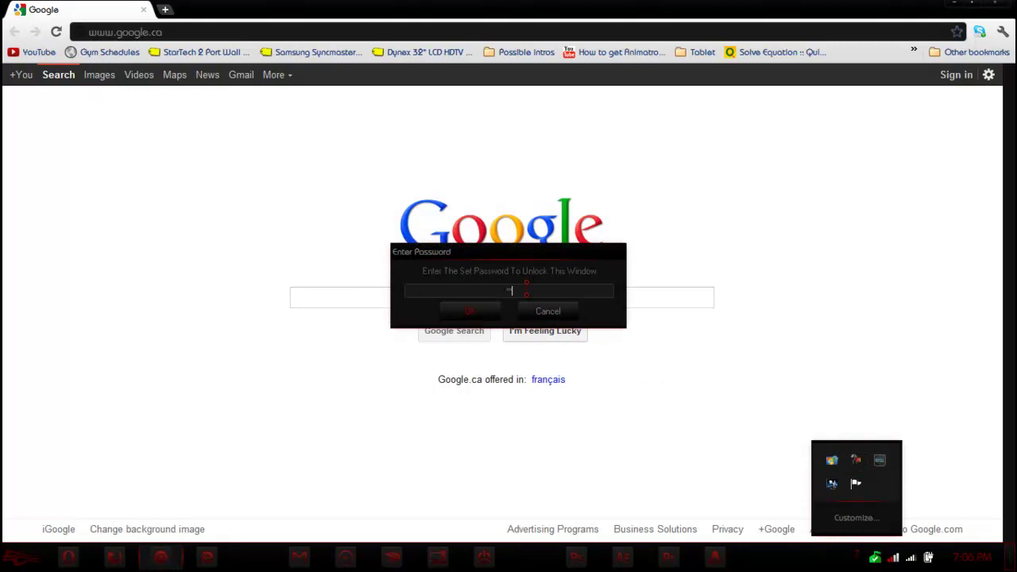
{"action": "key", "text": "Return"}
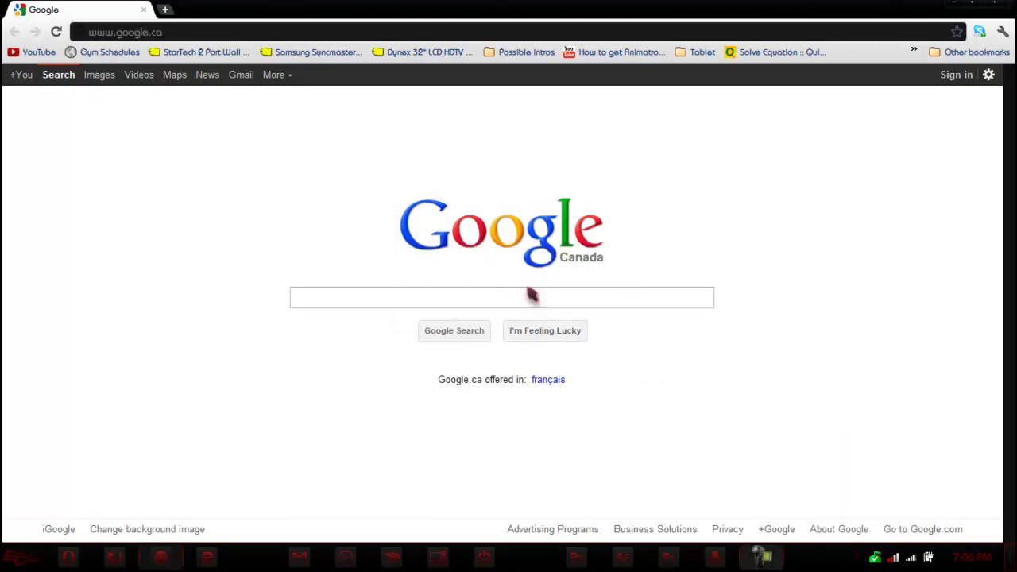
{"action": "left_click", "coordinate": [531, 295]}
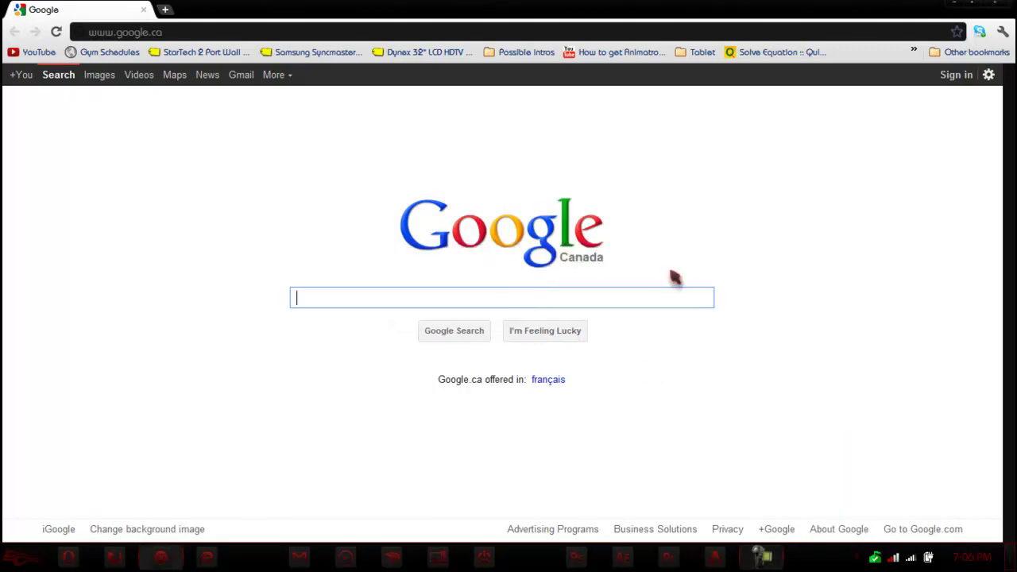
Close Chrome, open UltraHide's main window from the tray with the unlock password, then close it.
{"action": "left_click", "coordinate": [994, 5]}
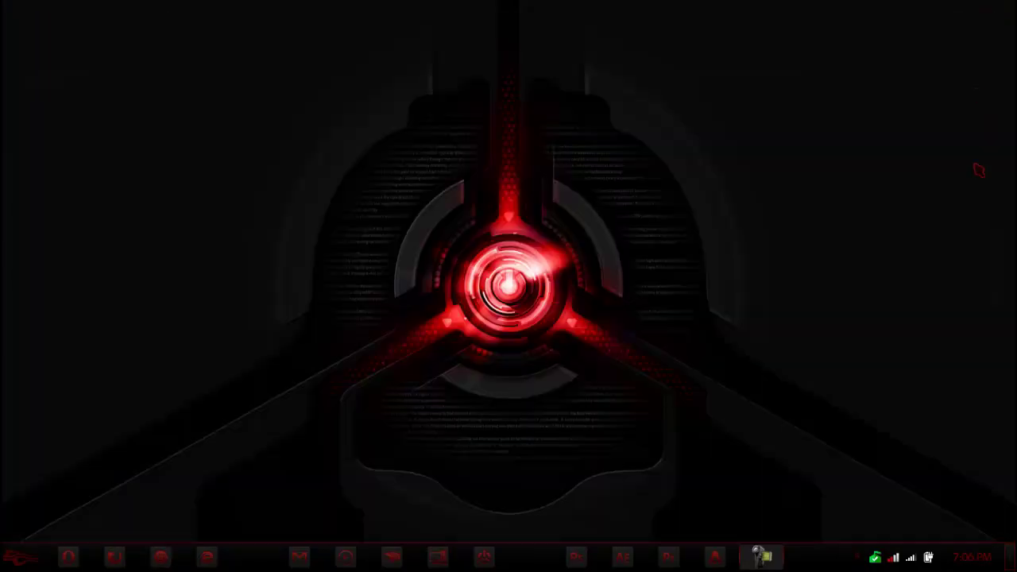
{"action": "left_click", "coordinate": [857, 563]}
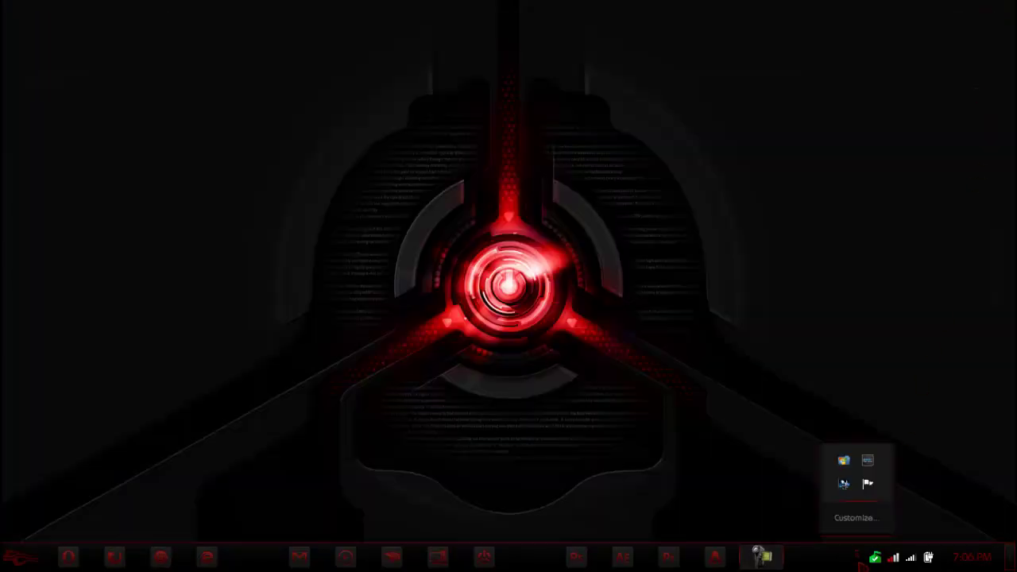
{"action": "left_click", "coordinate": [848, 464]}
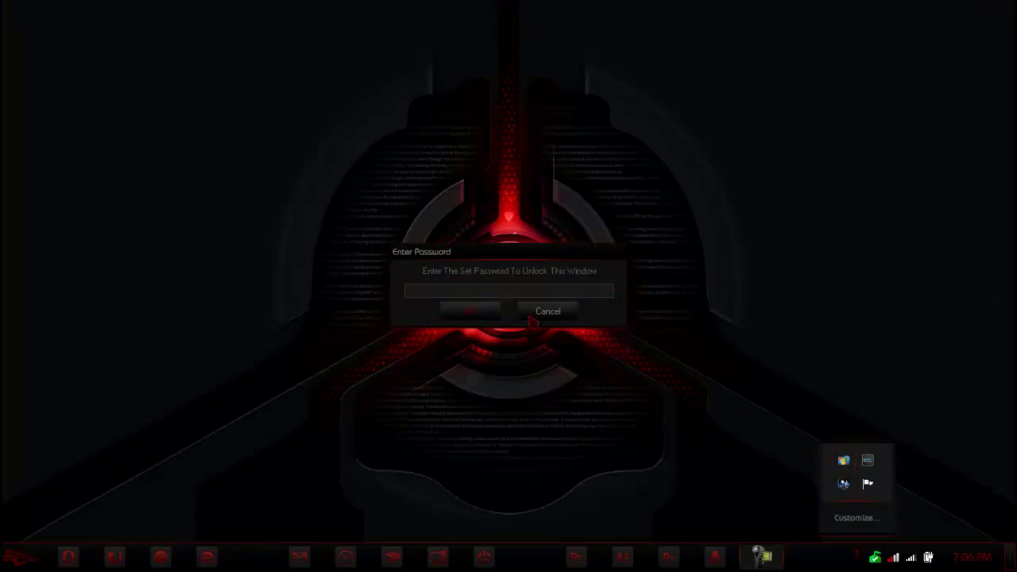
{"action": "left_click", "coordinate": [498, 291]}
{"action": "type", "text": "1"}
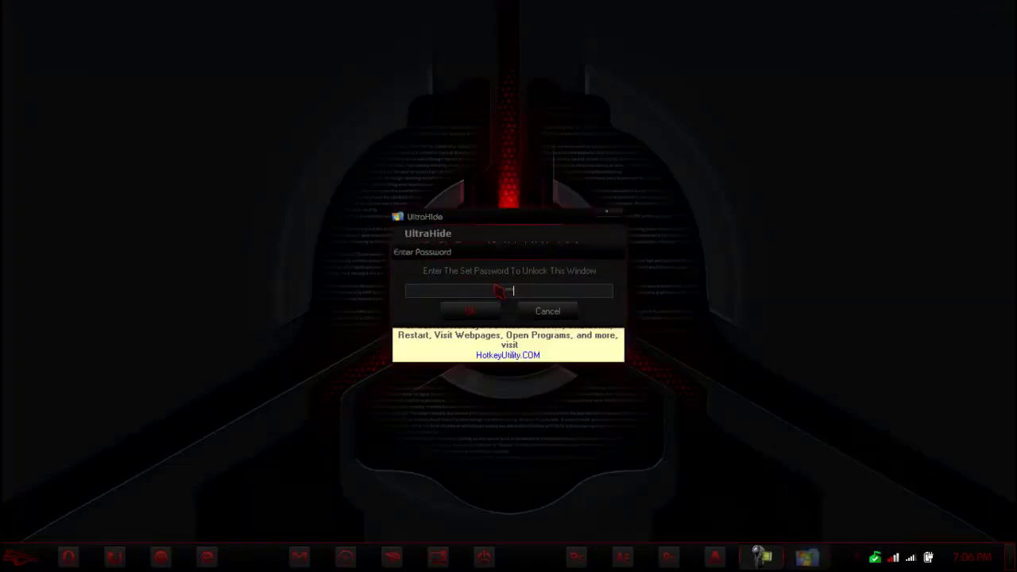
{"action": "key", "text": "Return"}
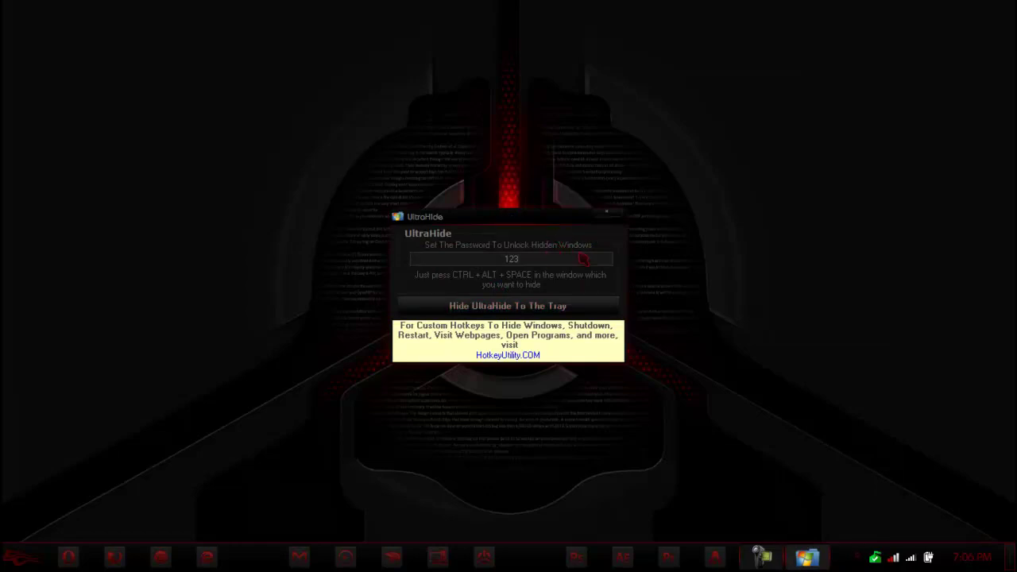
{"action": "left_click", "coordinate": [610, 216]}
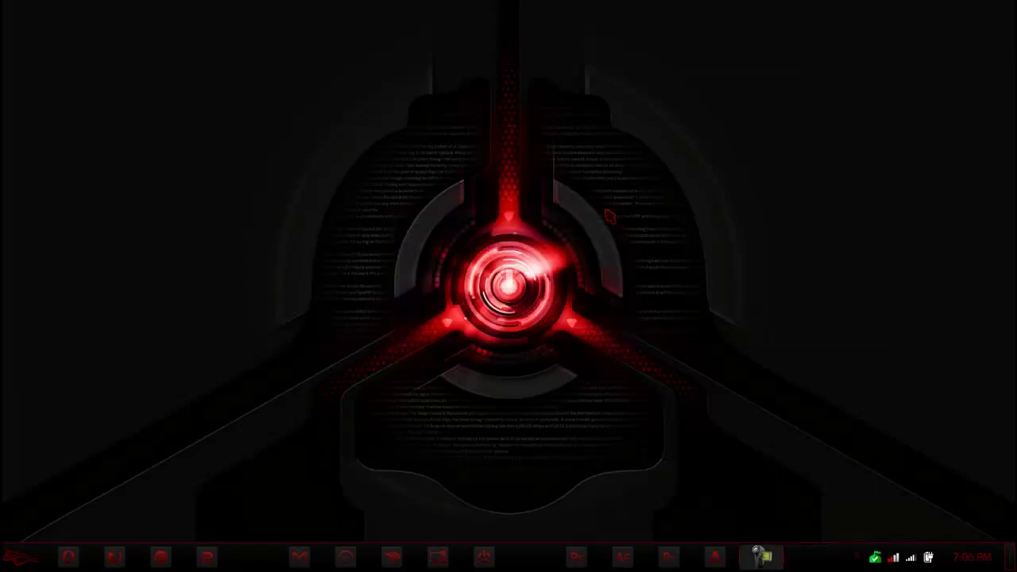